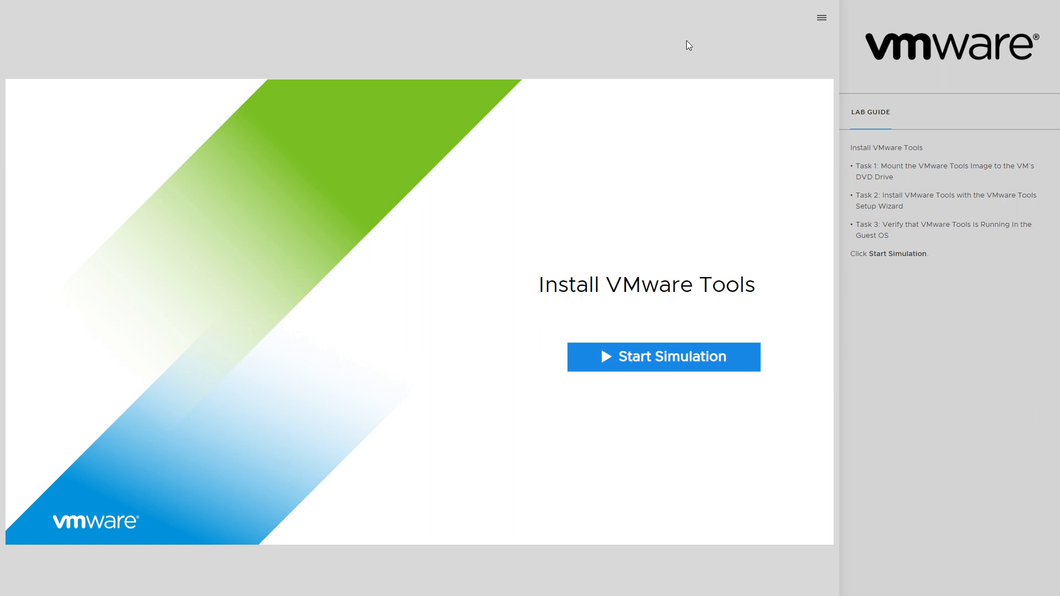
- Copy the simulation page's web address from the browser and paste it into a new Notepad document
key("F11")
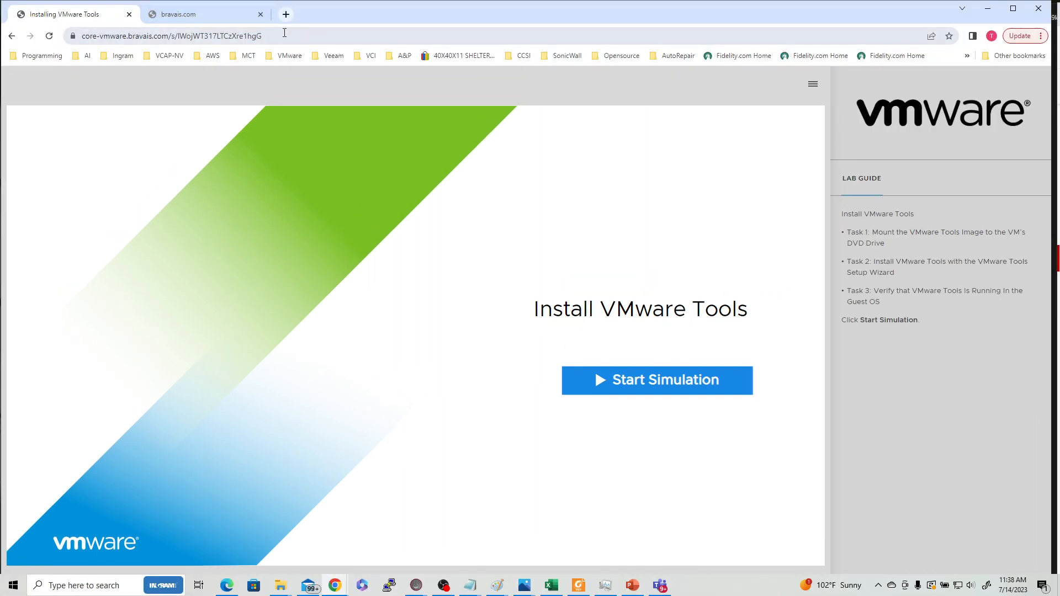
left_click_drag(263, 36, 60, 48)
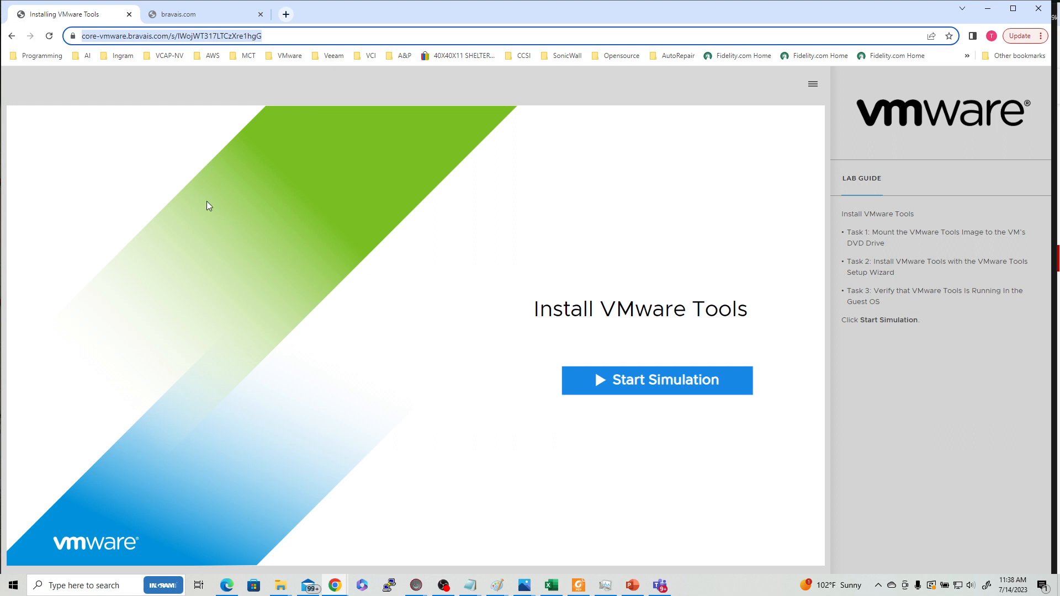
left_click(74, 581)
type("notepa")
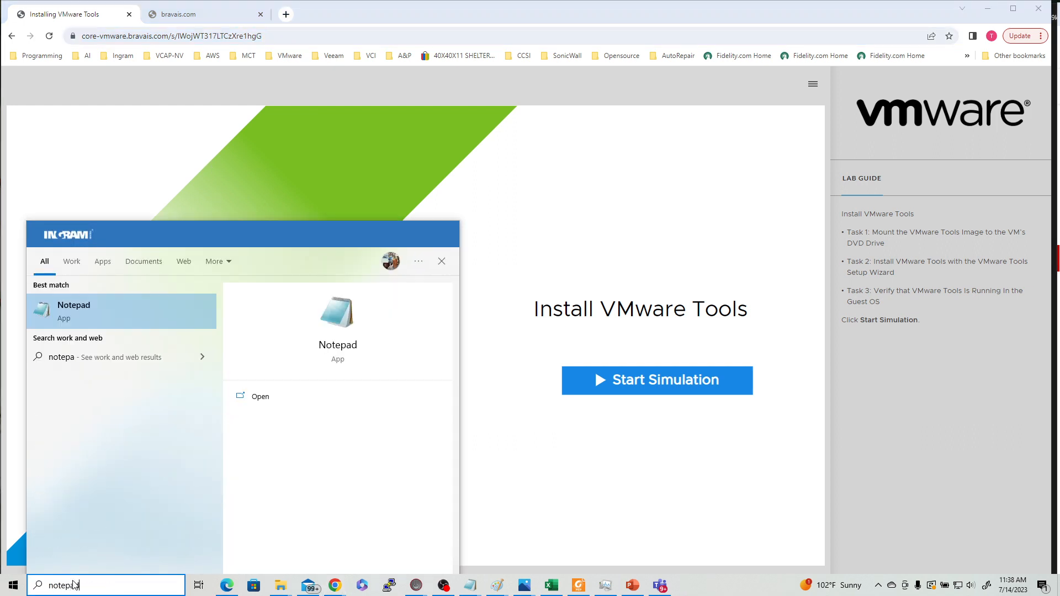
key("Return")
type("https://core-vmware.bravais.com/s/lWojWT317LTCzXre1hgG")
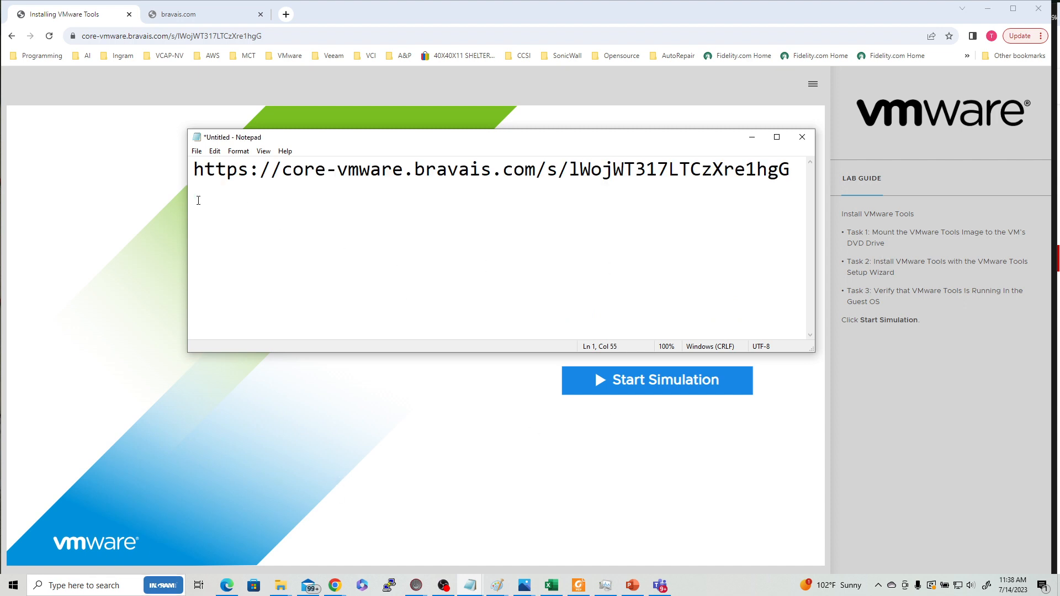
- Widen the Notepad window on both sides and set the font size of the pasted address to 36
left_click_drag(188, 206, 31, 227)
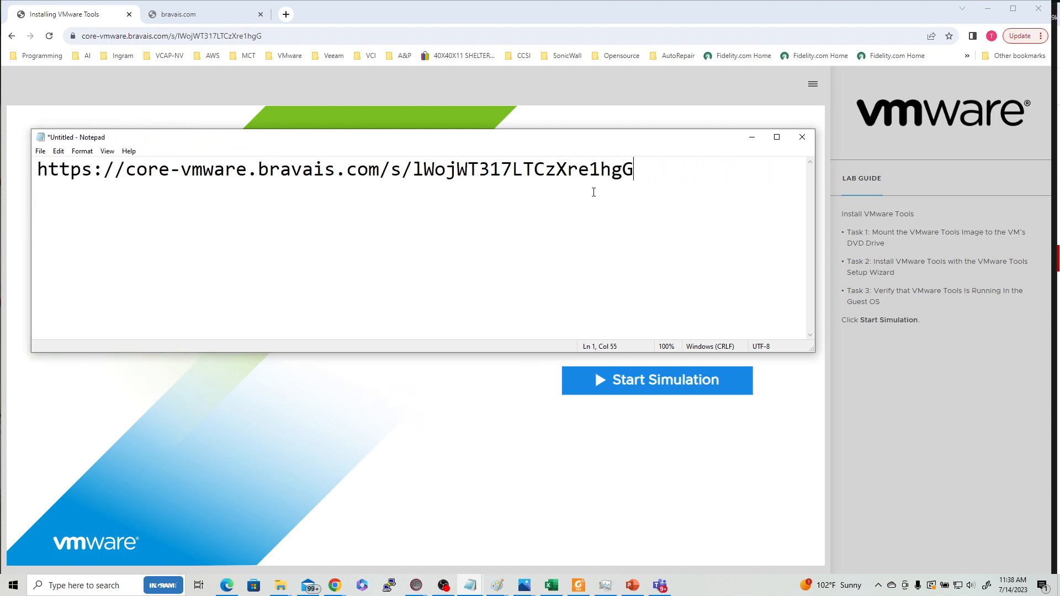
left_click_drag(815, 226, 980, 227)
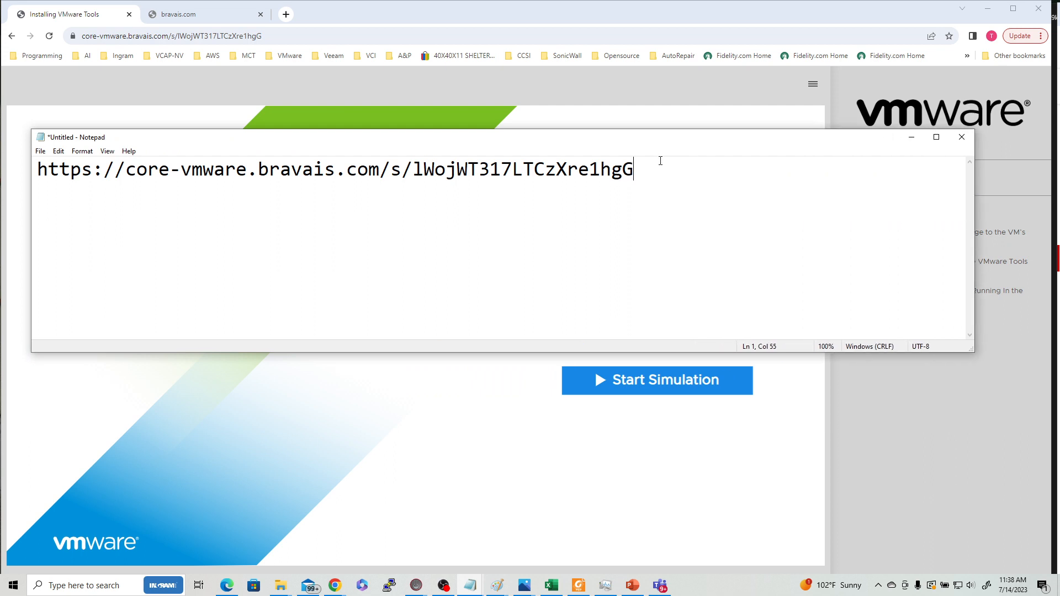
left_click_drag(680, 166, 37, 166)
left_click(83, 152)
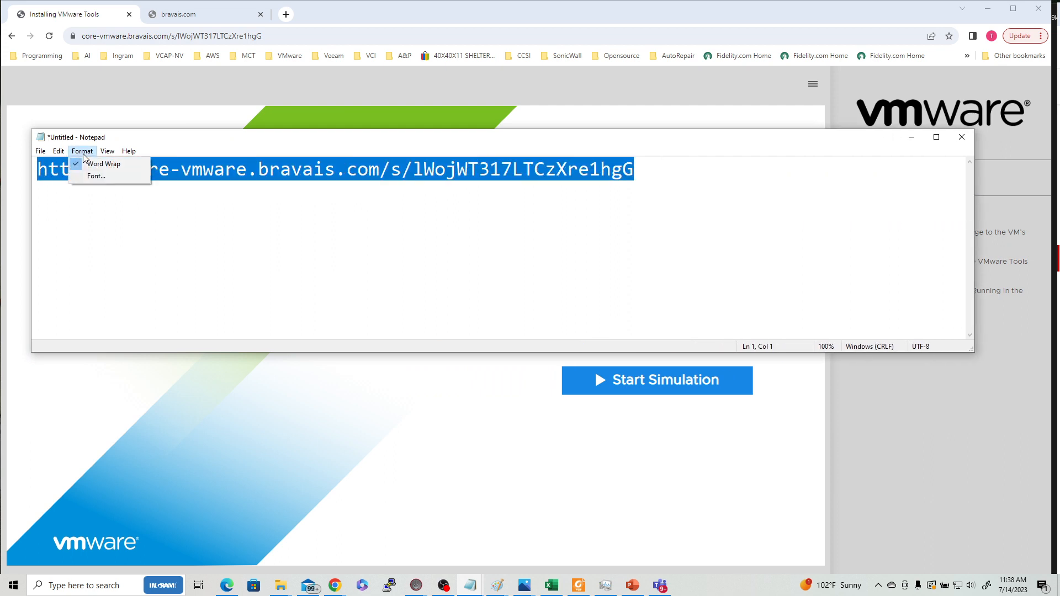
left_click(96, 183)
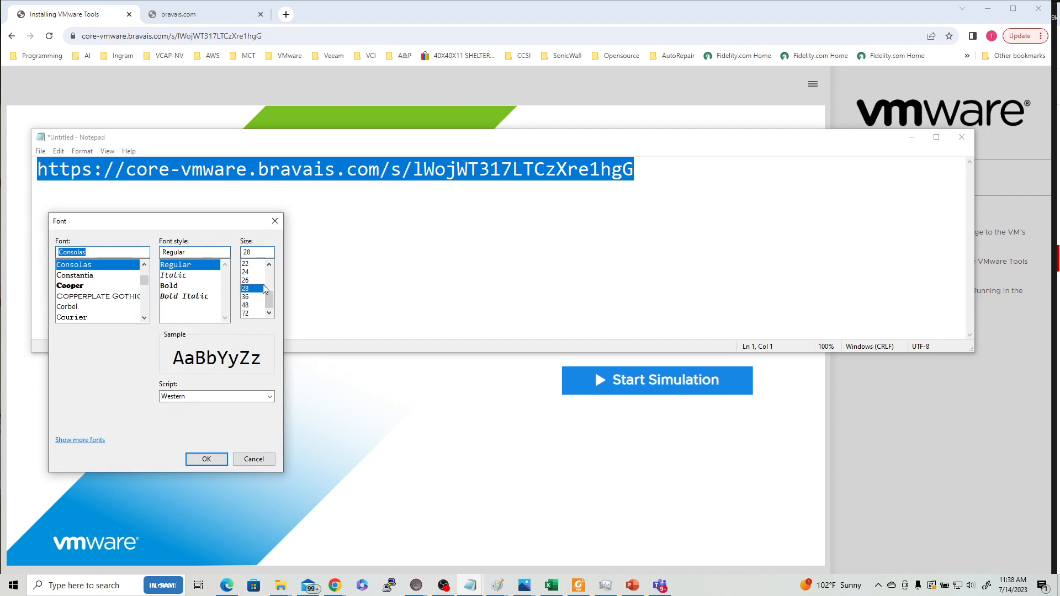
left_click(246, 297)
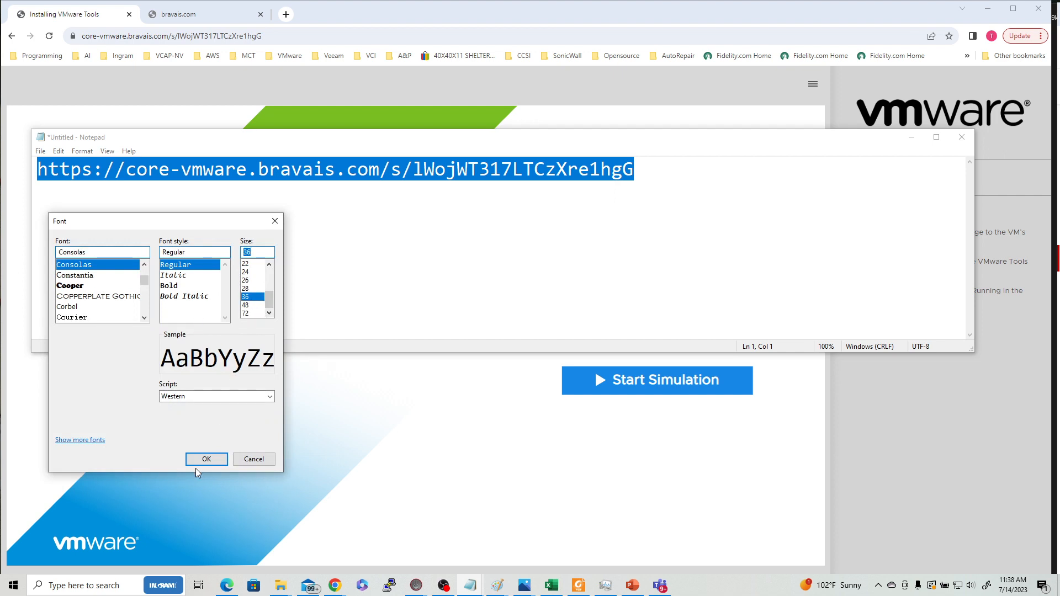
left_click(211, 459)
left_click(440, 288)
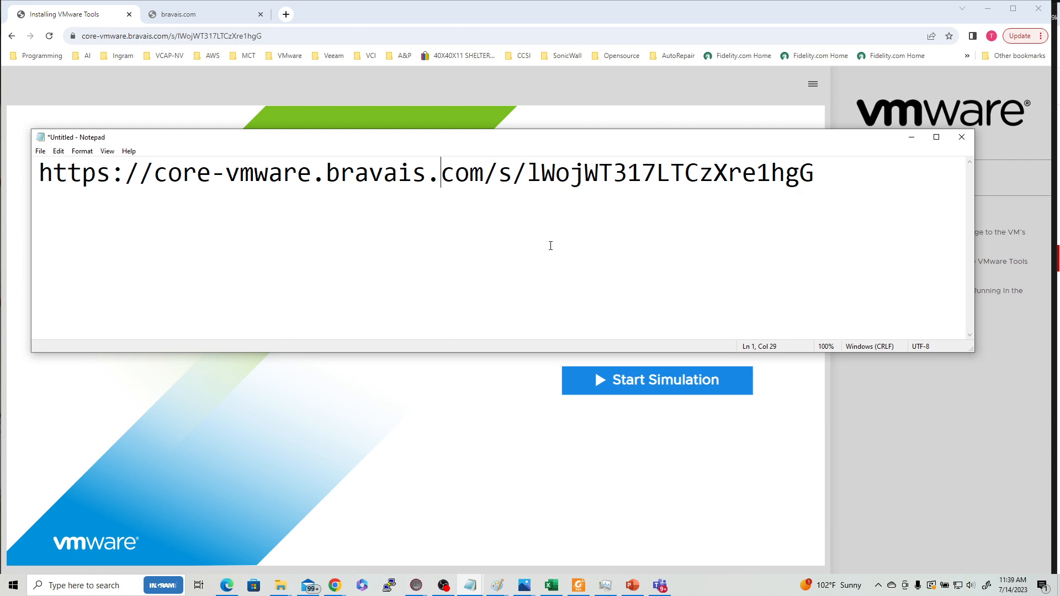
- Minimize Notepad and start the Install VMware Tools simulation with the browser in full screen
left_click(912, 136)
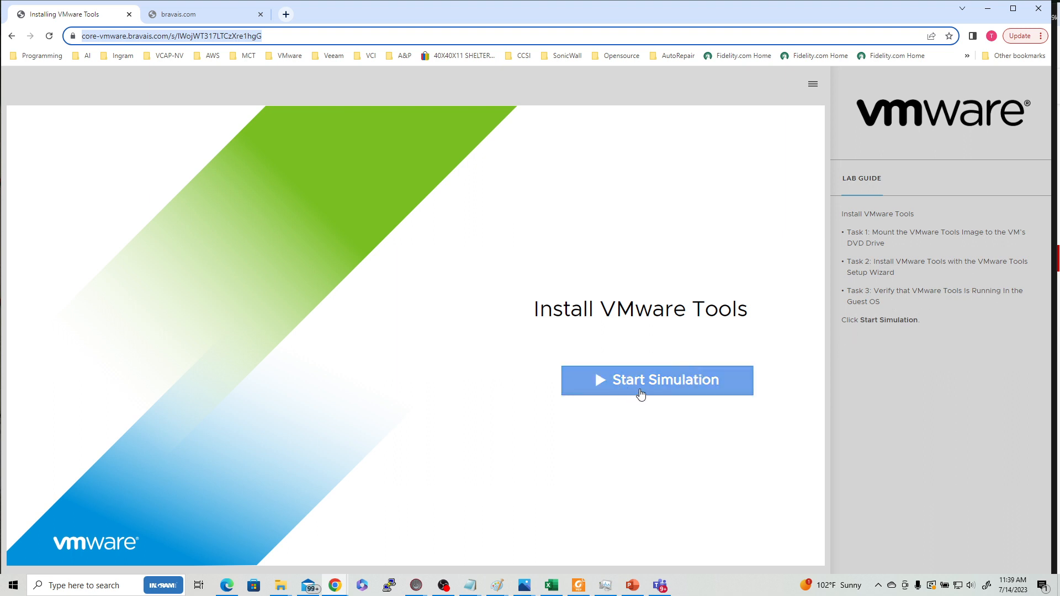
left_click(567, 291)
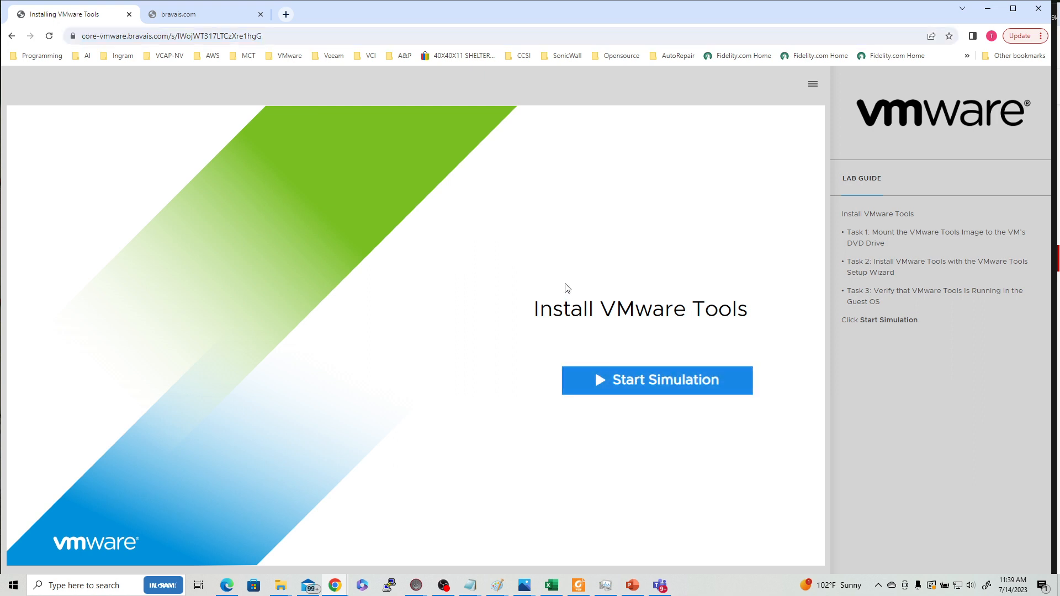
key("F11")
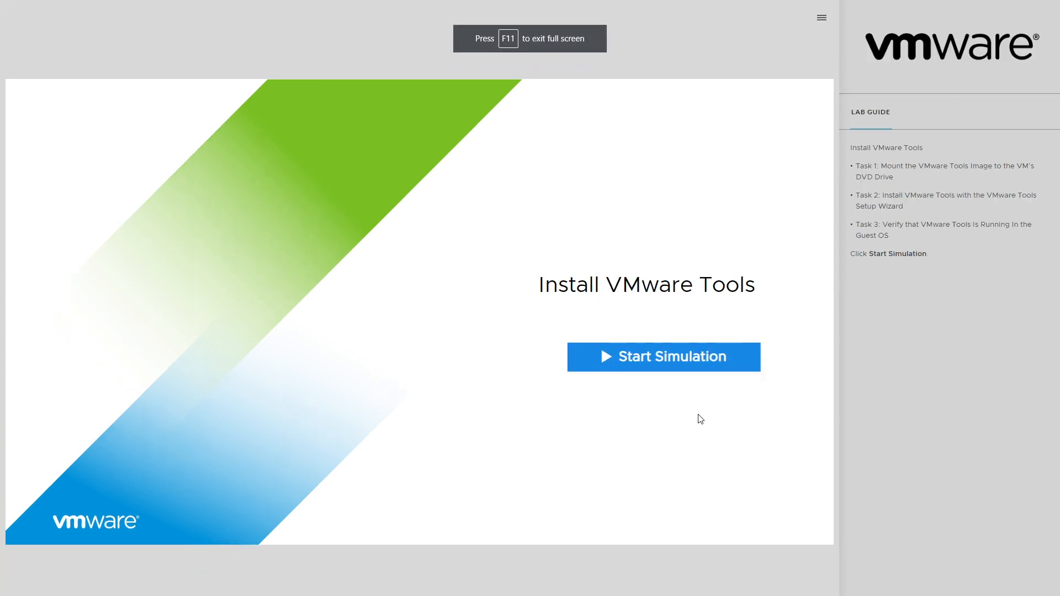
left_click(691, 361)
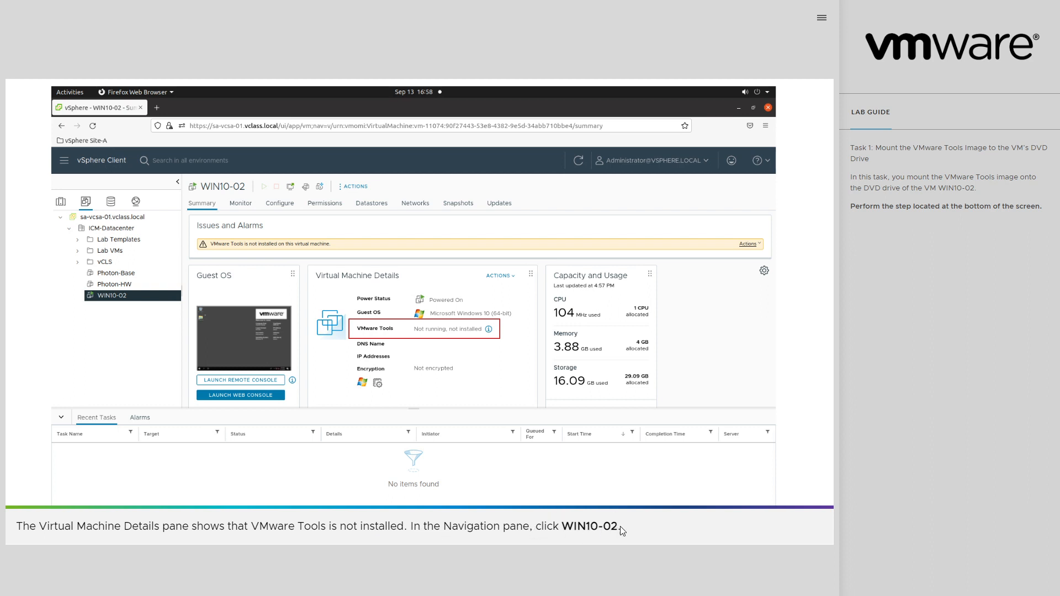
- Mount the VMware Tools image to the CD/DVD drive of virtual machine WIN10-02 through its guest OS actions
left_click(108, 299)
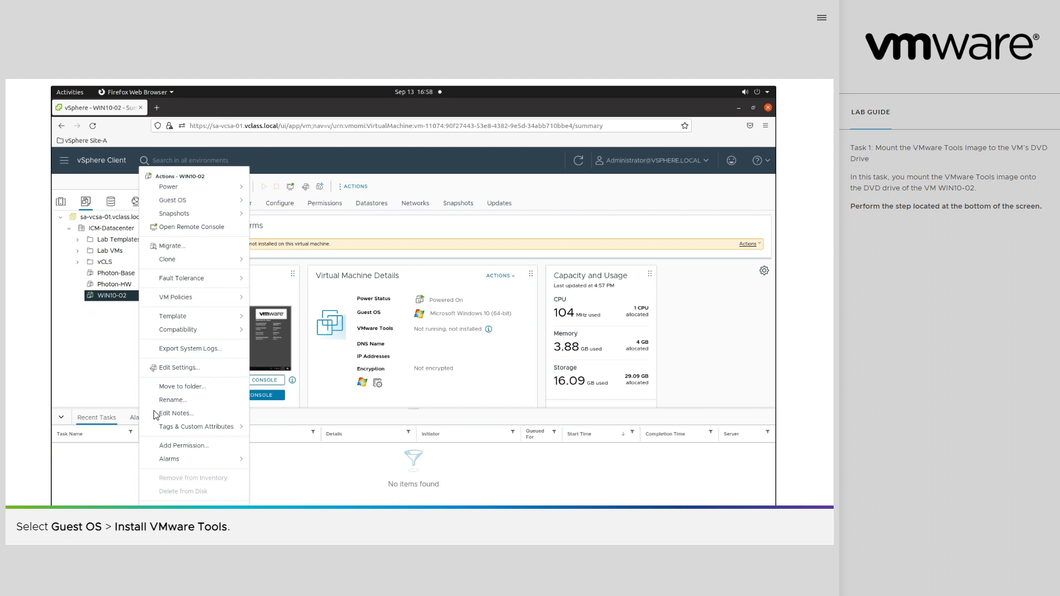
left_click(184, 202)
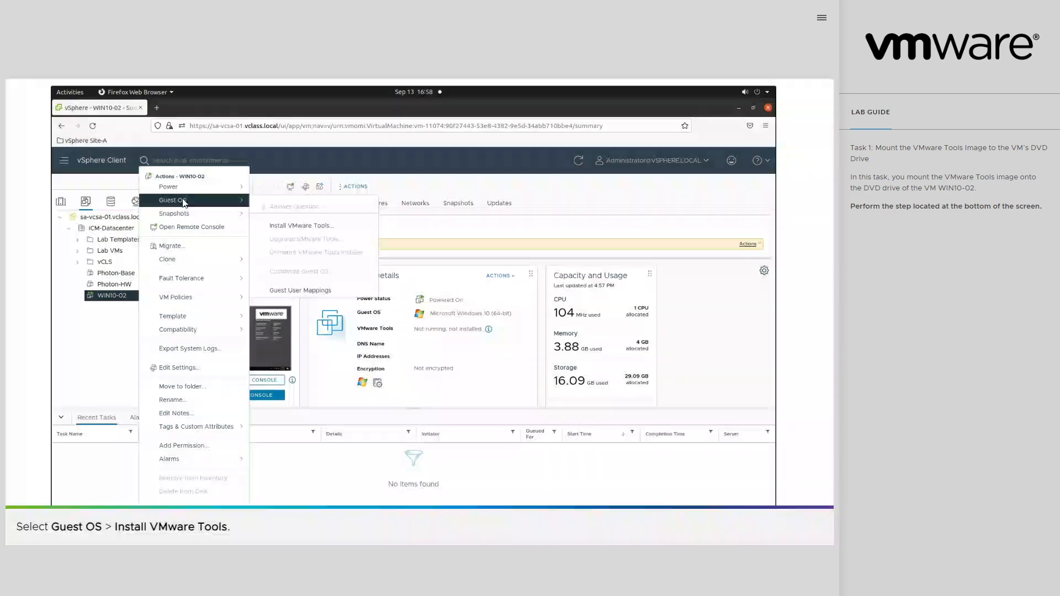
left_click(317, 227)
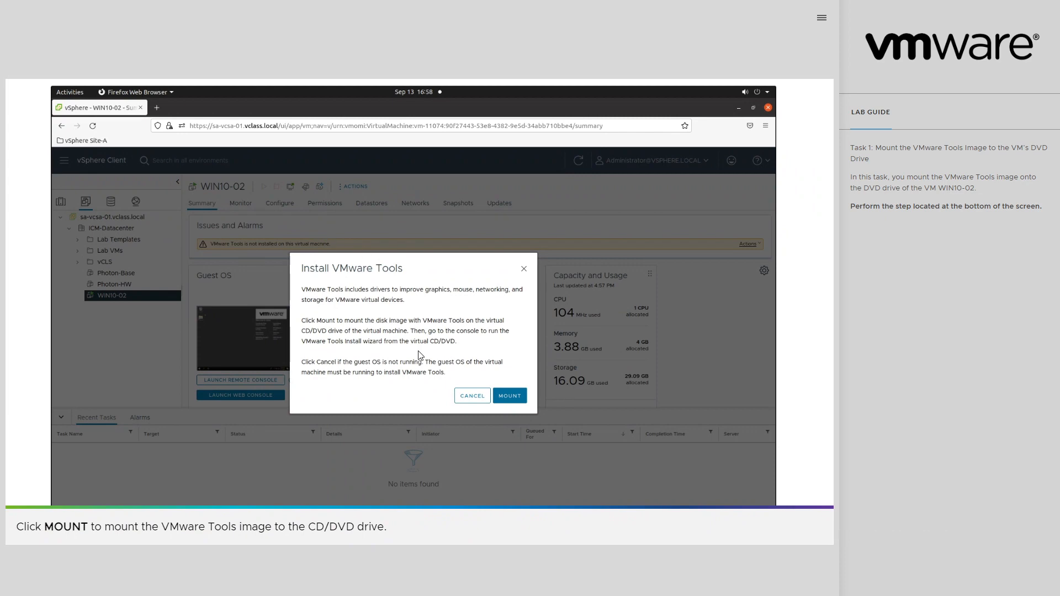
left_click(519, 397)
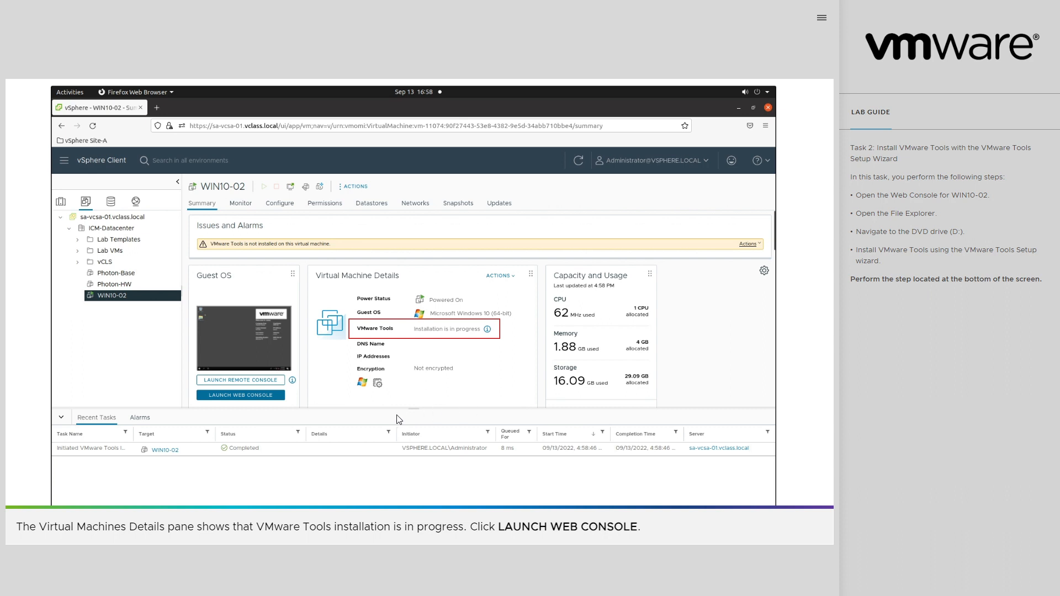
- Open the web console of WIN10-02 and run setup.exe from DVD Drive (D:) in File Explorer
left_click(255, 396)
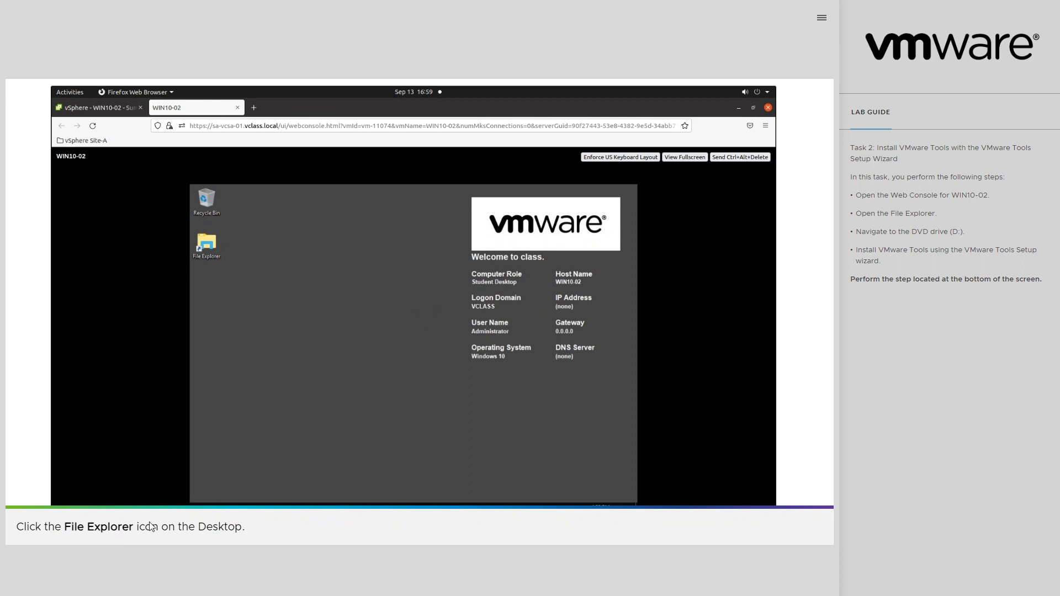
left_click(208, 247)
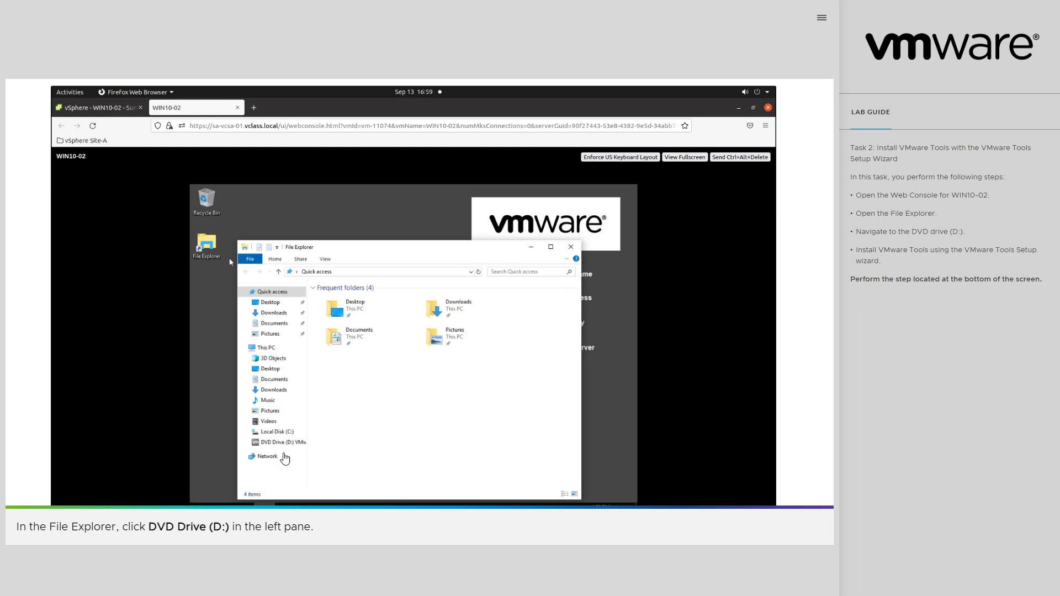
left_click(283, 442)
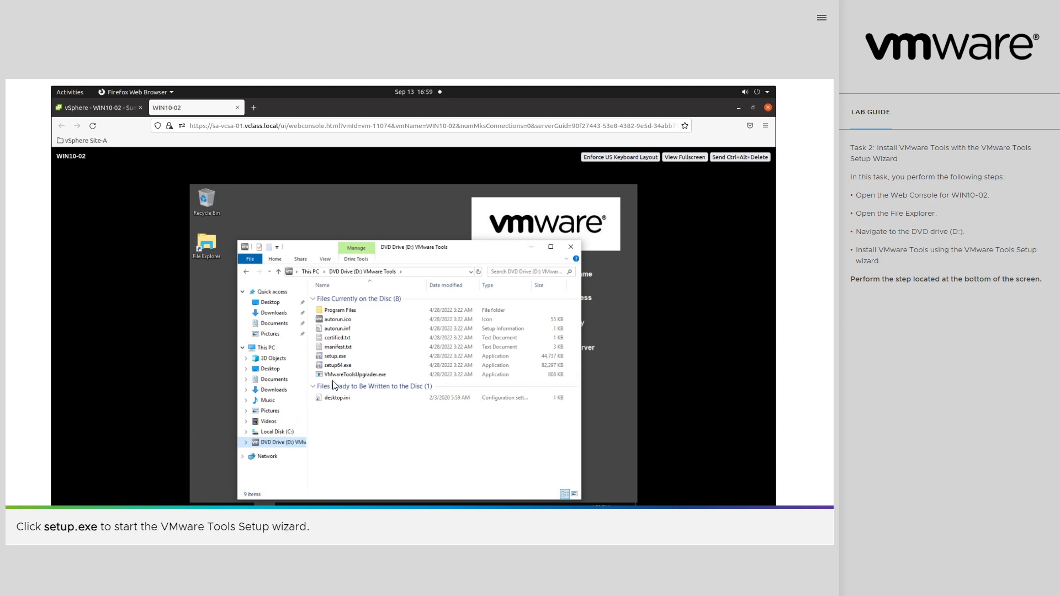
left_click(338, 356)
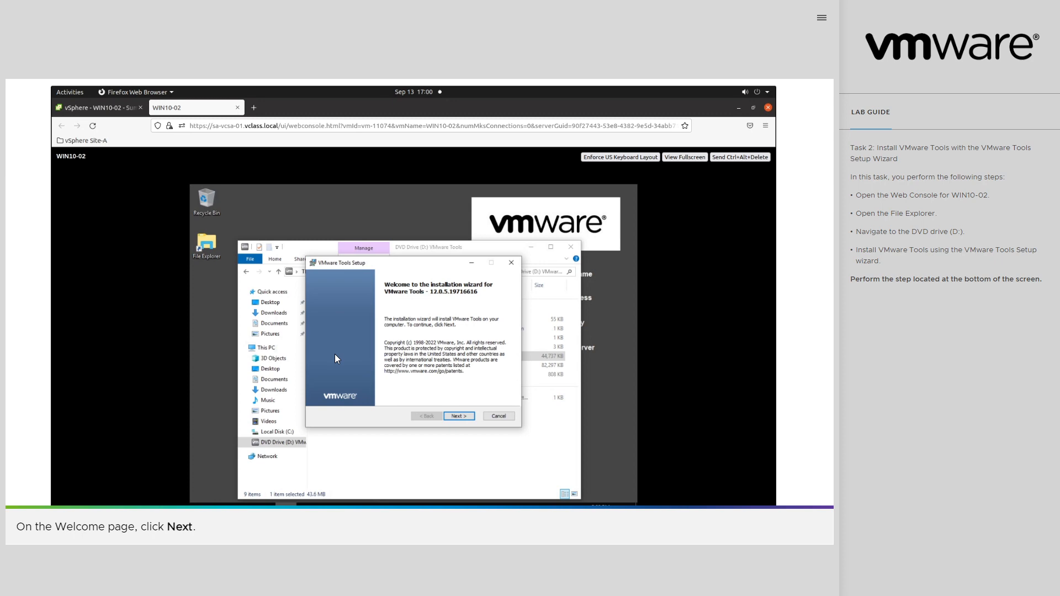
- Install VMware Tools through the setup wizard, keeping the Typical setup type
left_click(459, 417)
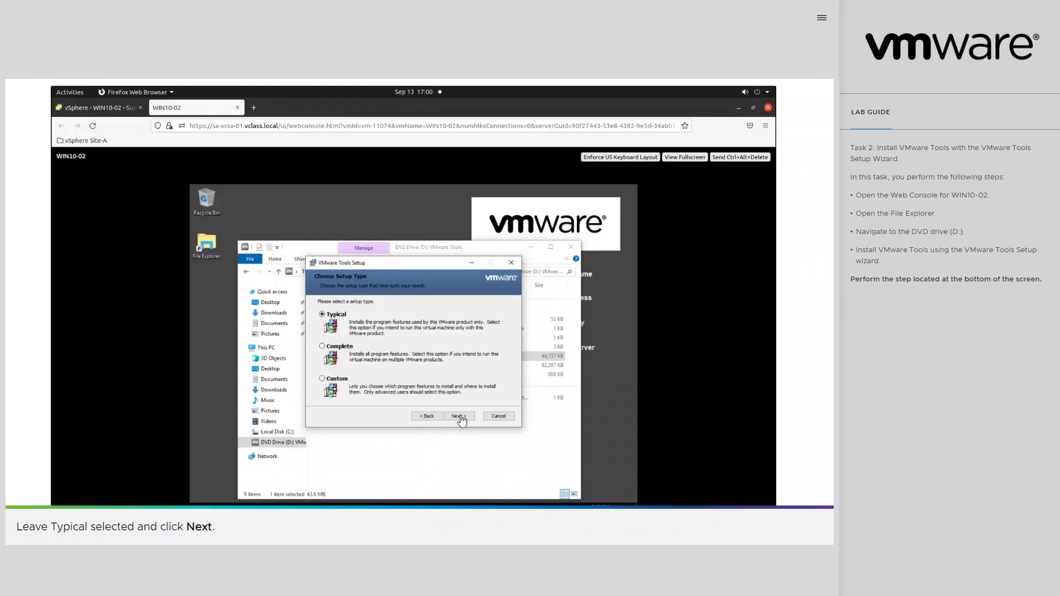
key("ctrl+plus")
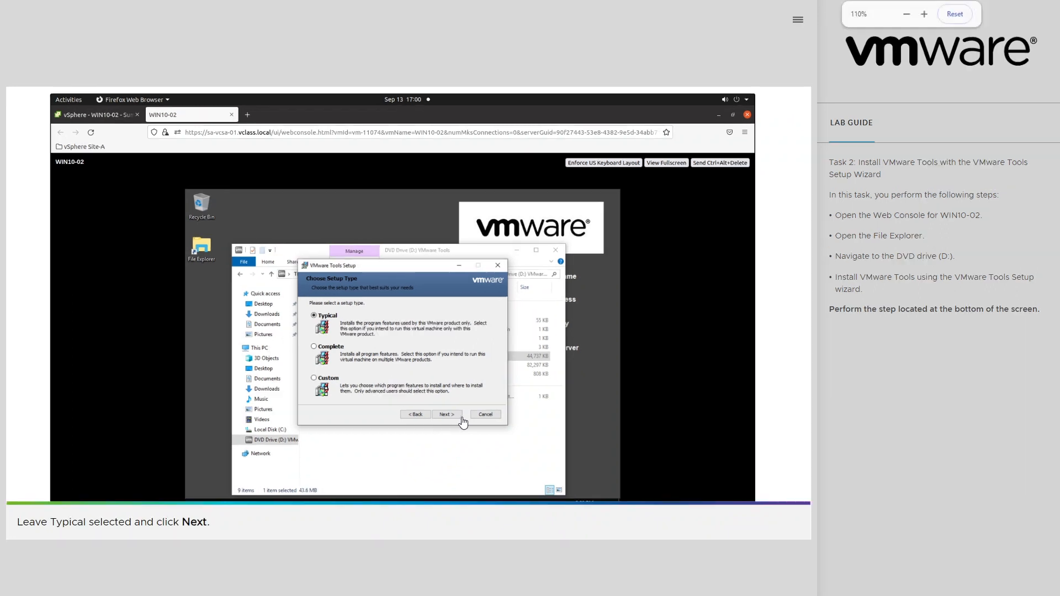
key("ctrl+minus")
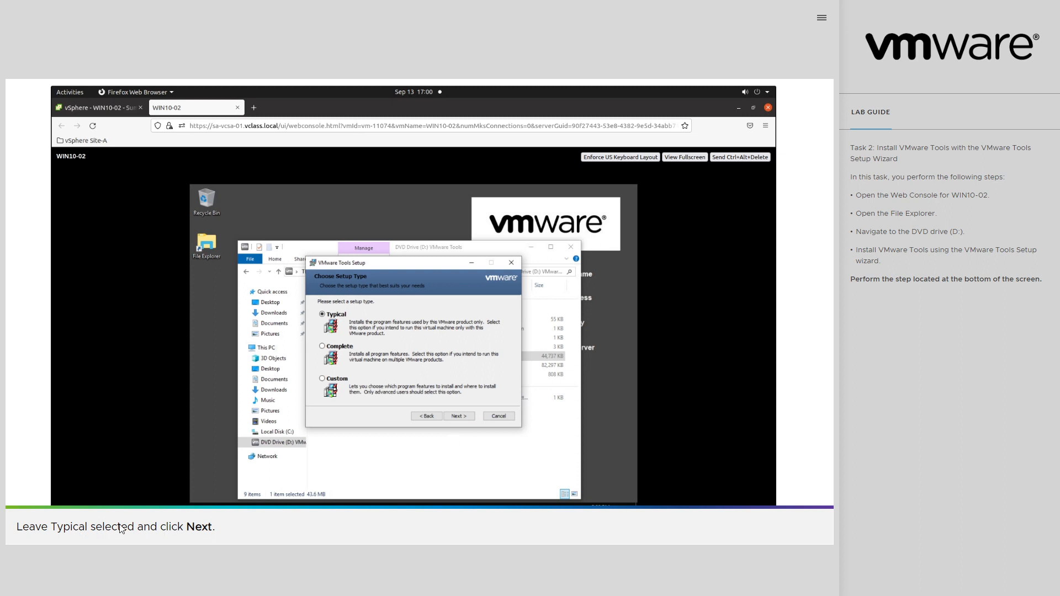
left_click(467, 419)
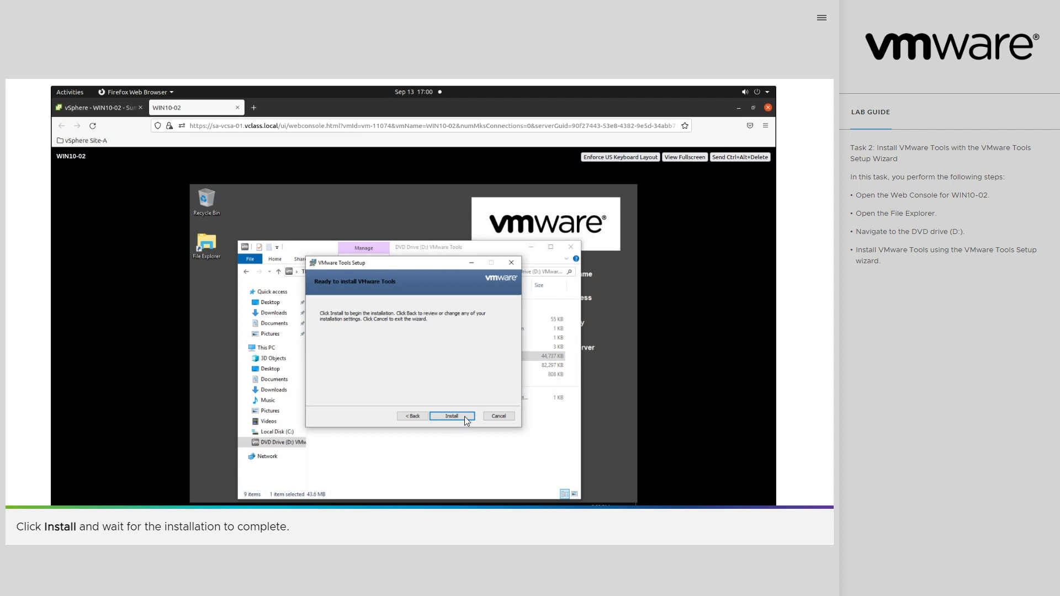
left_click(465, 416)
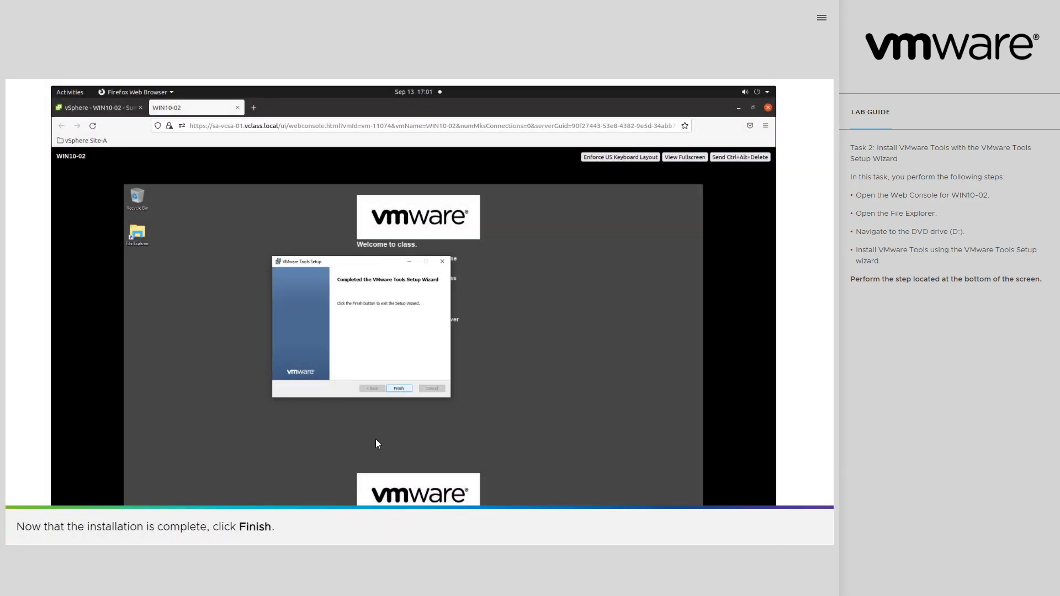
- Finish the VMware Tools Setup wizard and restart the virtual machine
left_click(399, 389)
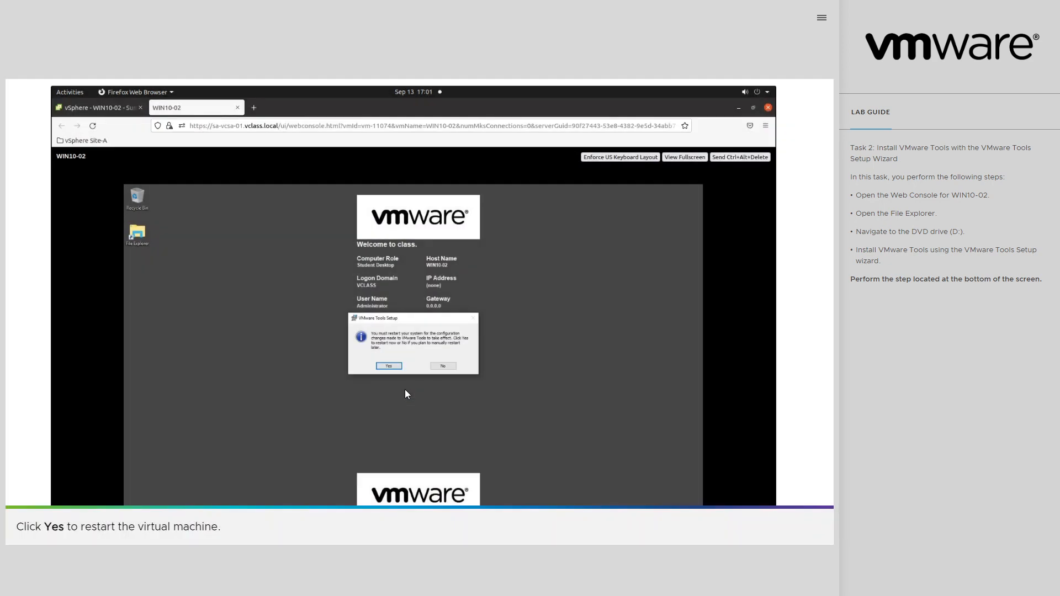
left_click(390, 367)
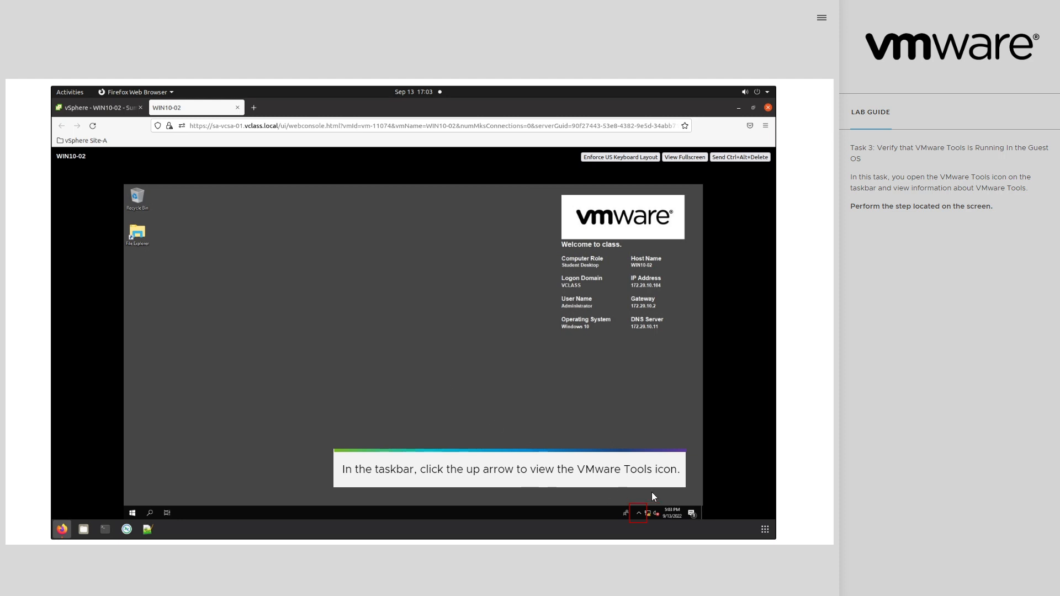
- Check the VMware Tools service status in the guest's About VMware Tools dialog, reached from its hidden tray icons, and close the dialog
left_click(641, 514)
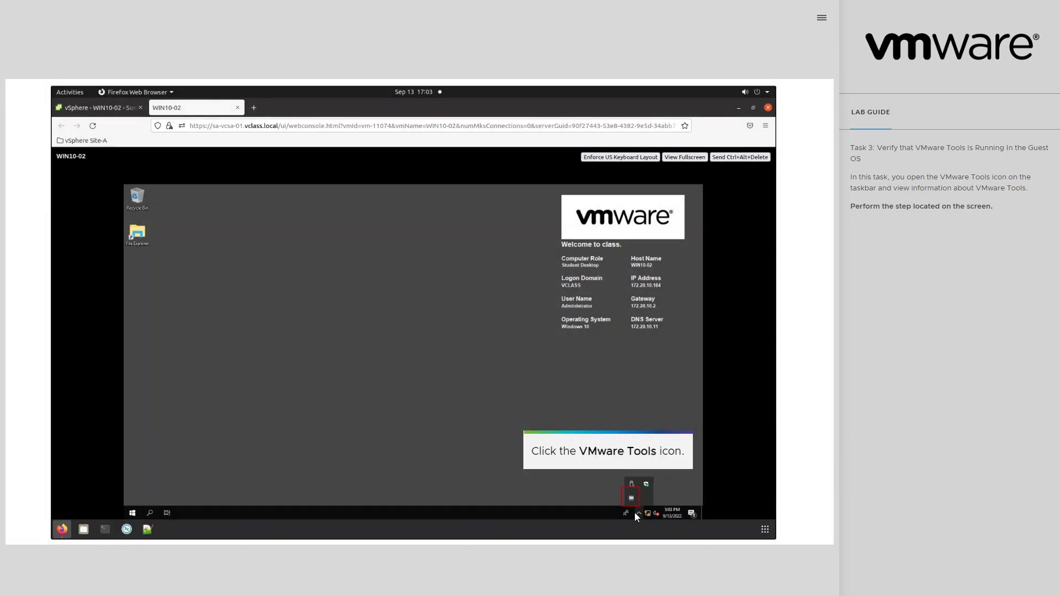
left_click(632, 500)
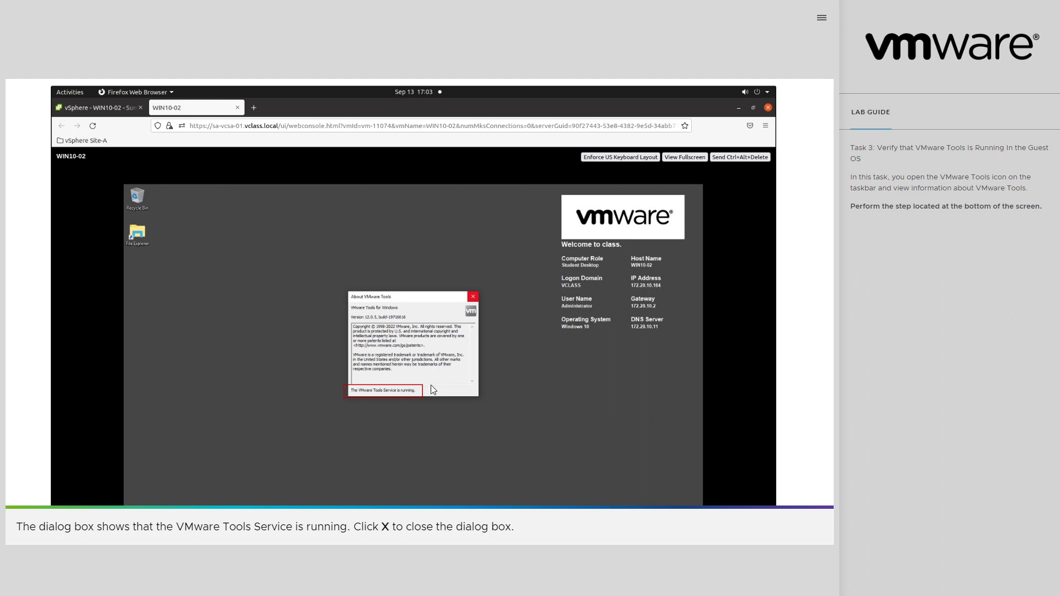
left_click(473, 300)
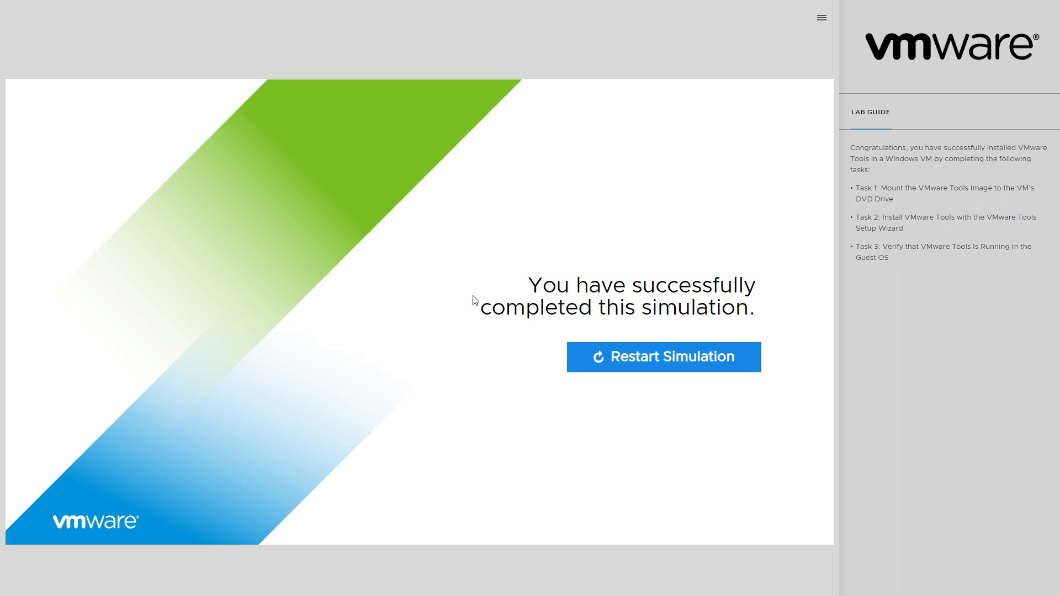